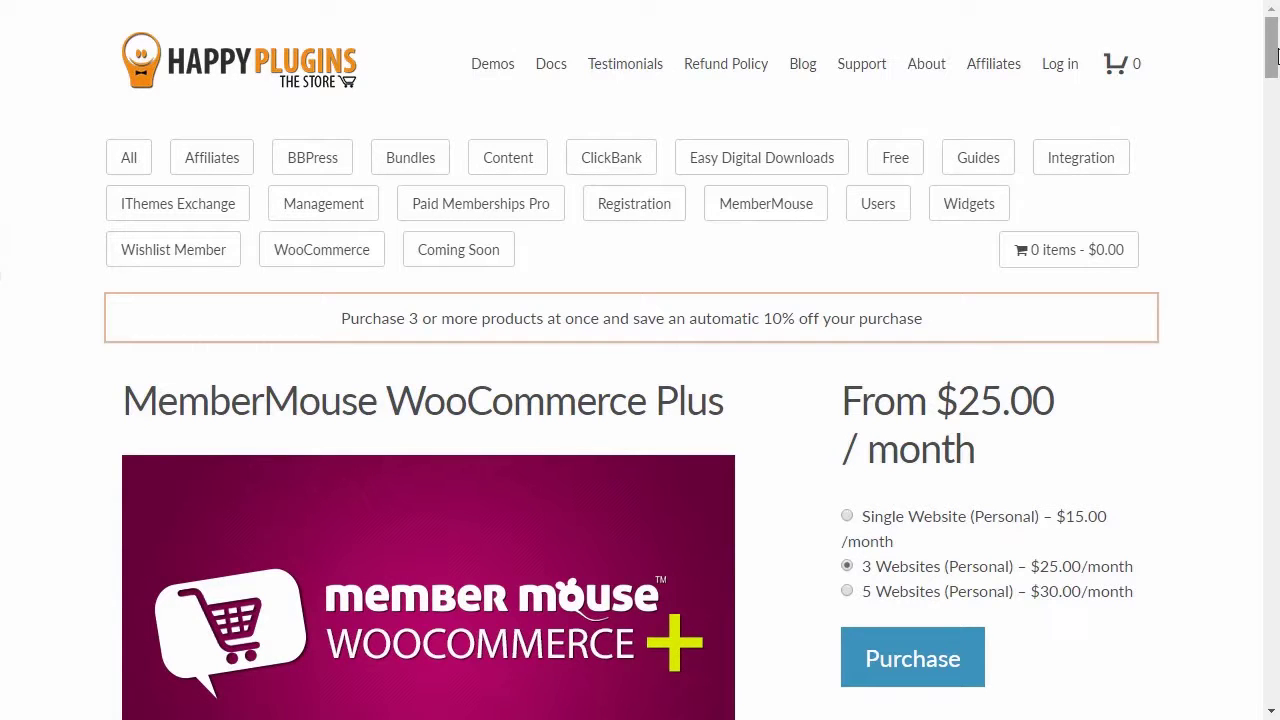
# Step: Scroll the storefront to review the membership products, leaving the $100 New Level + New Bundle item in the cart
pyautogui.moveTo(1273, 57); pyautogui.dragTo(1273, 80)
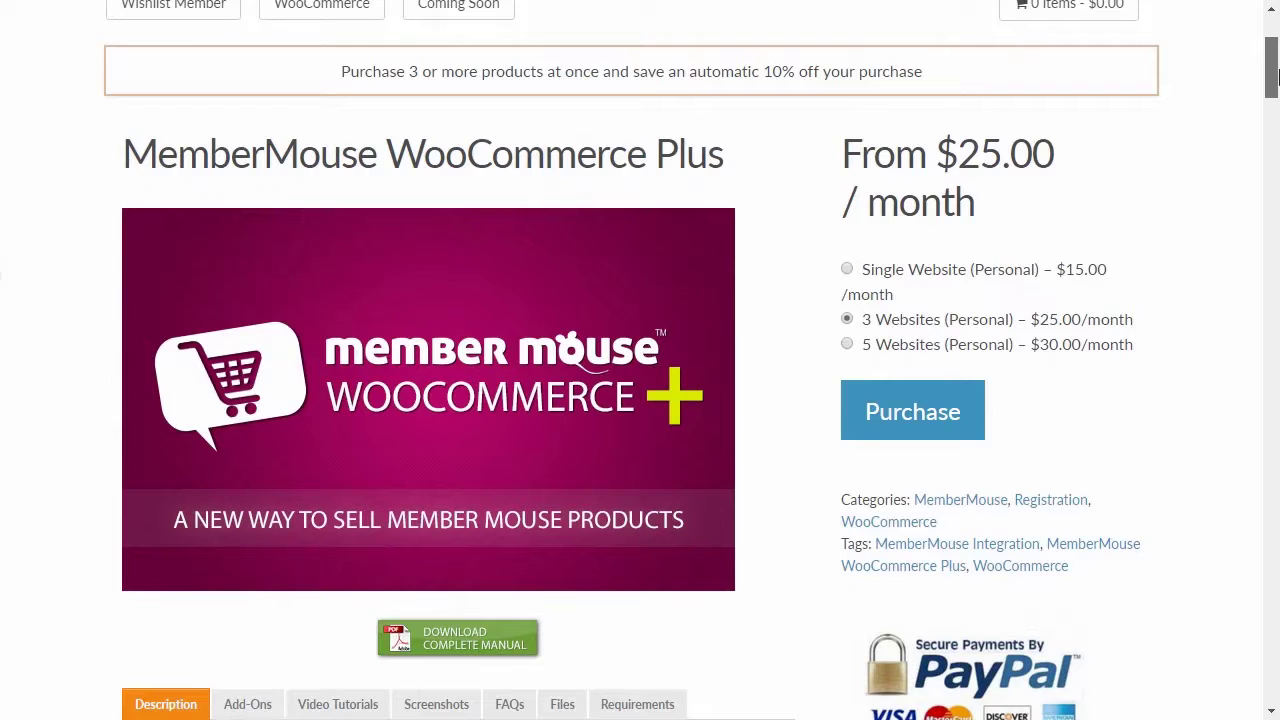
pyautogui.moveTo(1273, 80); pyautogui.dragTo(1273, 90)
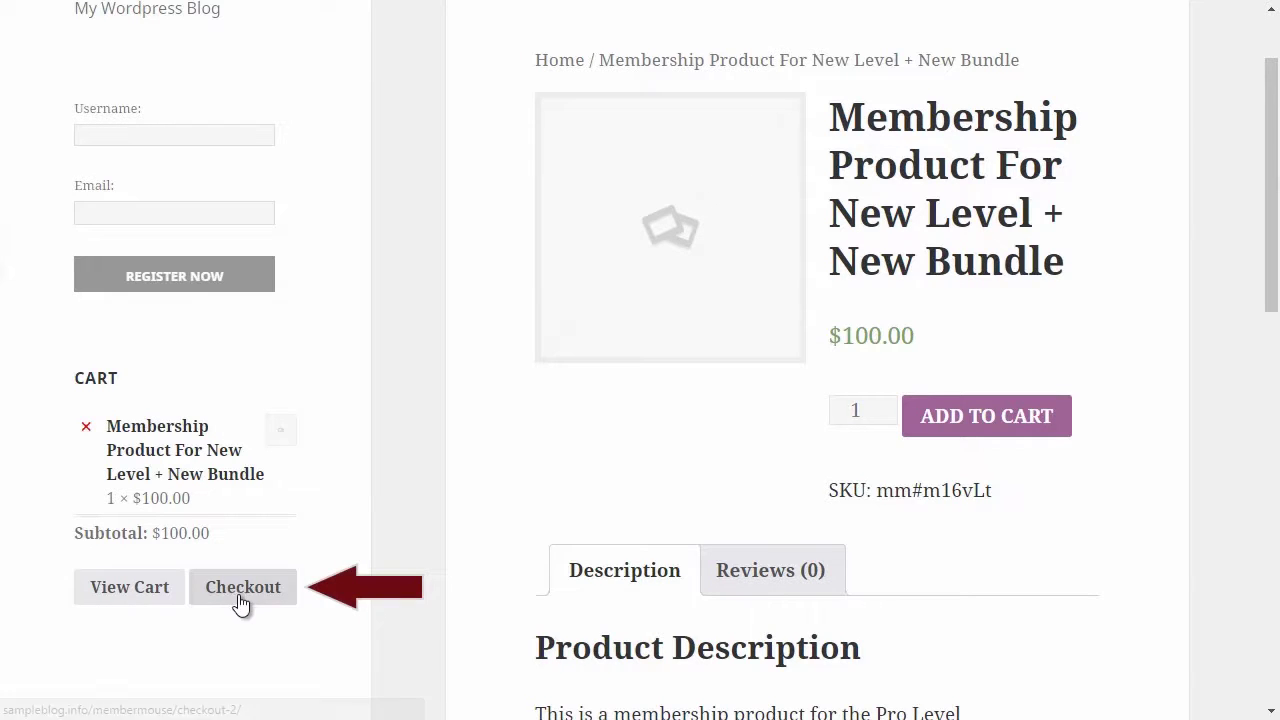
# Step: Check out the $100 New Level + New Bundle product with Stripe test card code 228 and place order 127
pyautogui.click(238, 600)
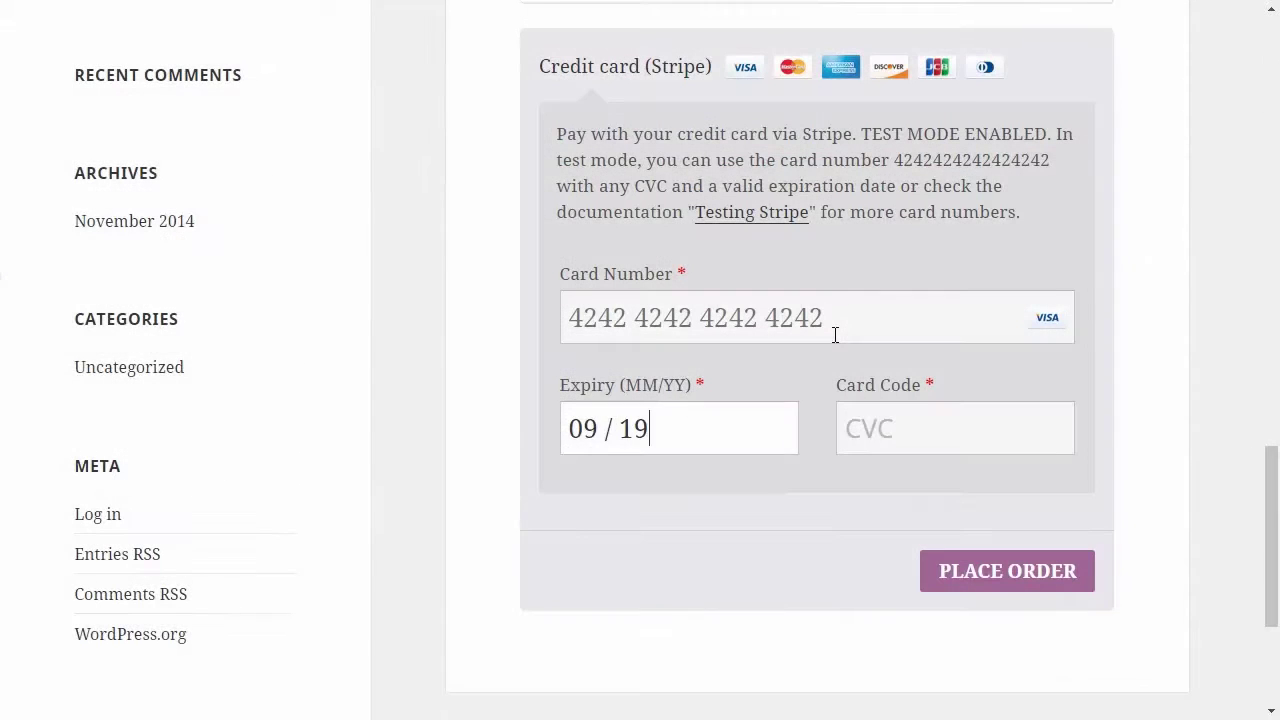
pyautogui.press('Tab')
pyautogui.write('228')
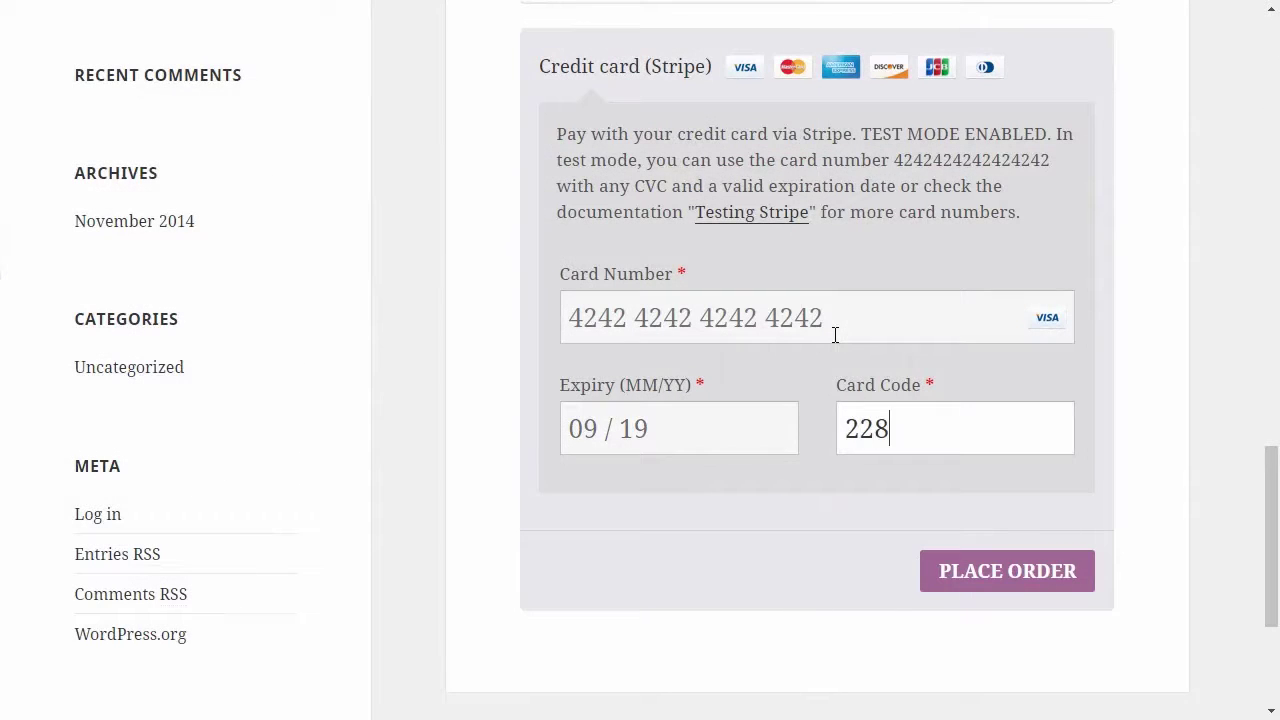
pyautogui.click(971, 570)
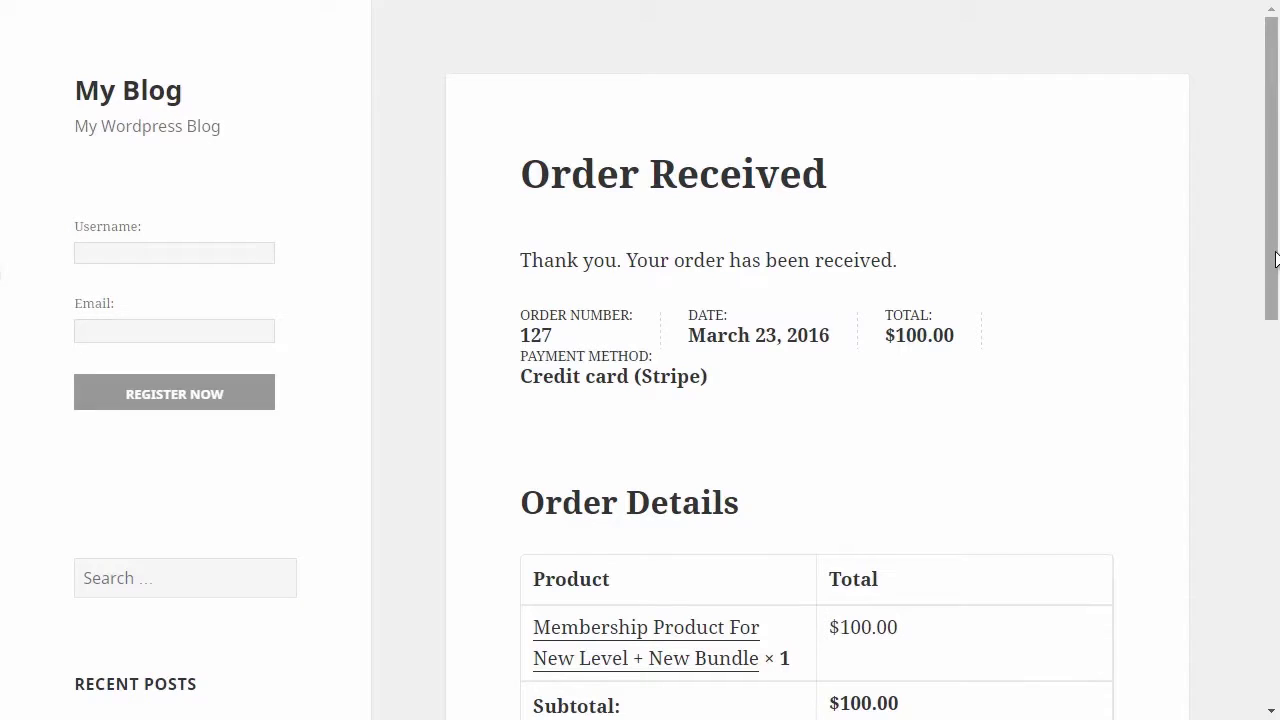
pyautogui.moveTo(1275, 260); pyautogui.dragTo(1277, 343)
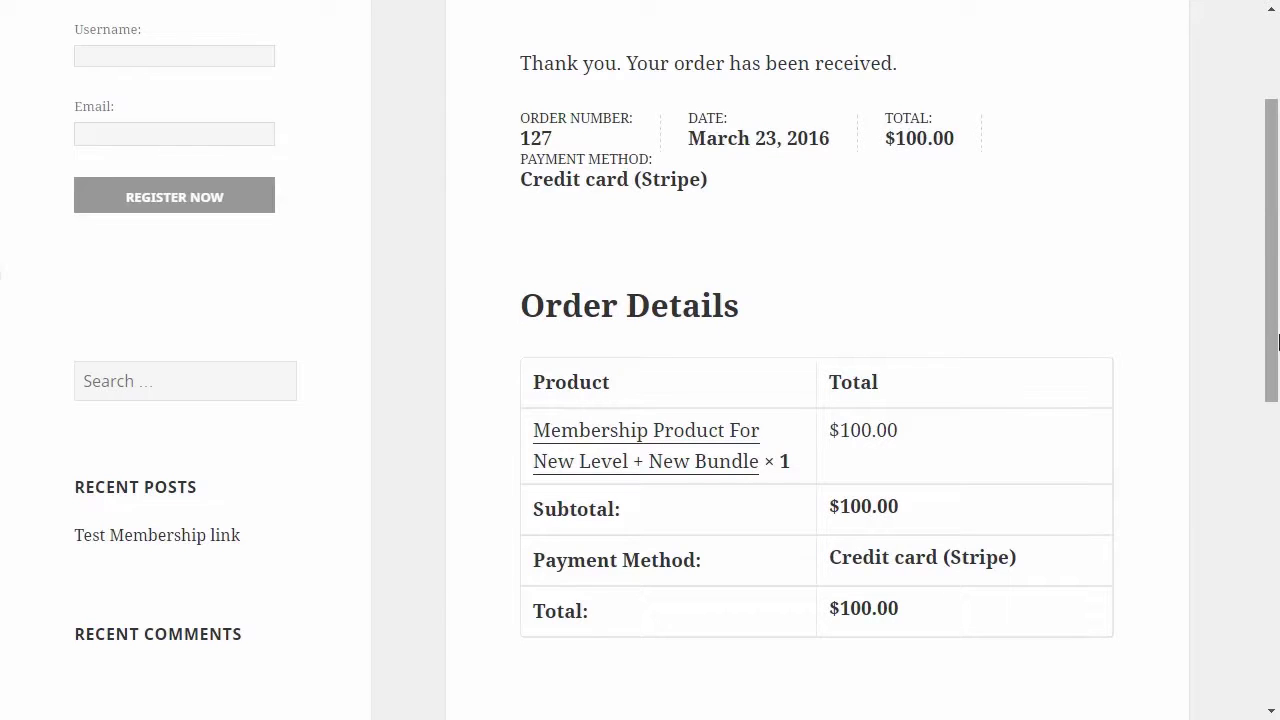
pyautogui.click(1278, 343)
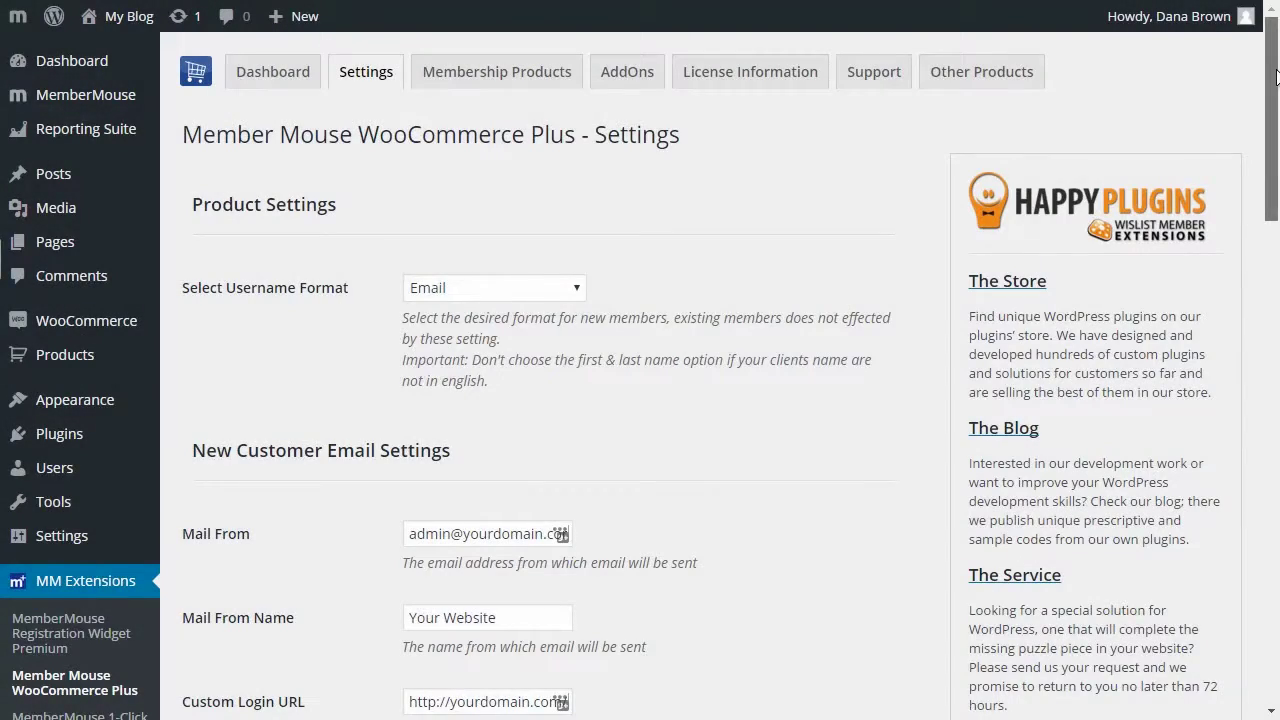
pyautogui.moveTo(1276, 78); pyautogui.dragTo(1277, 455)
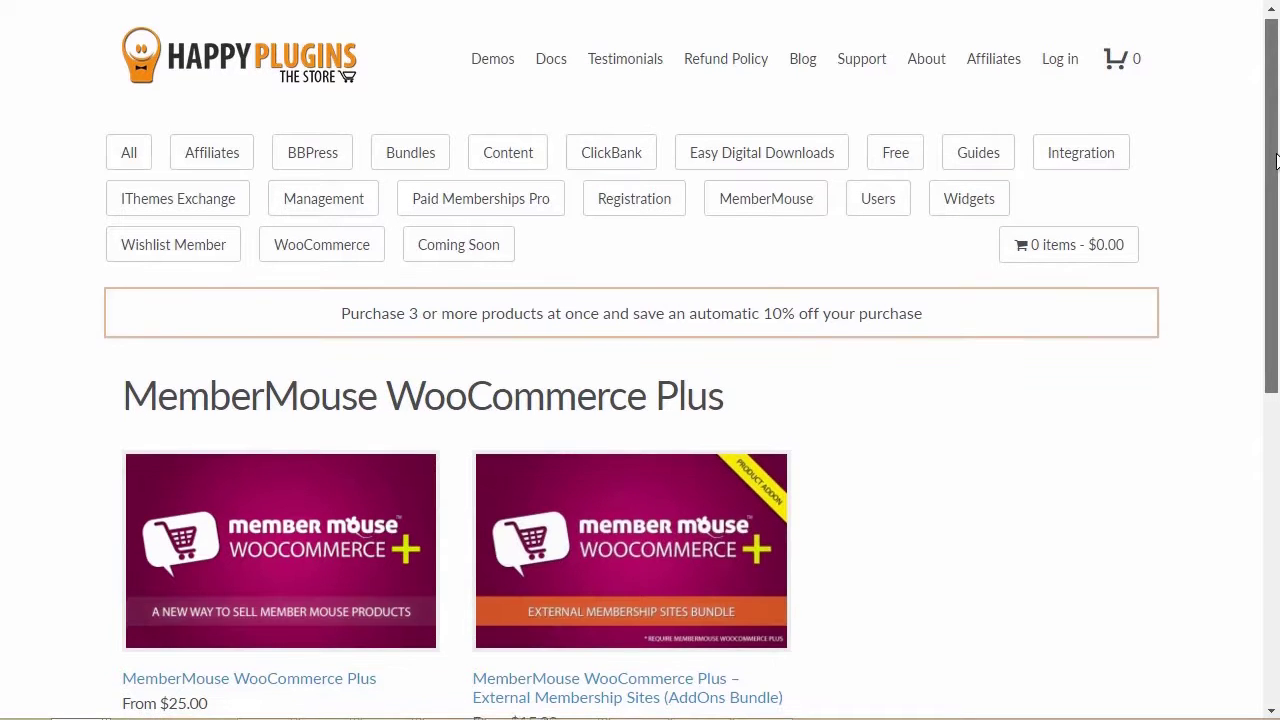
pyautogui.moveTo(1275, 155); pyautogui.dragTo(1275, 258)
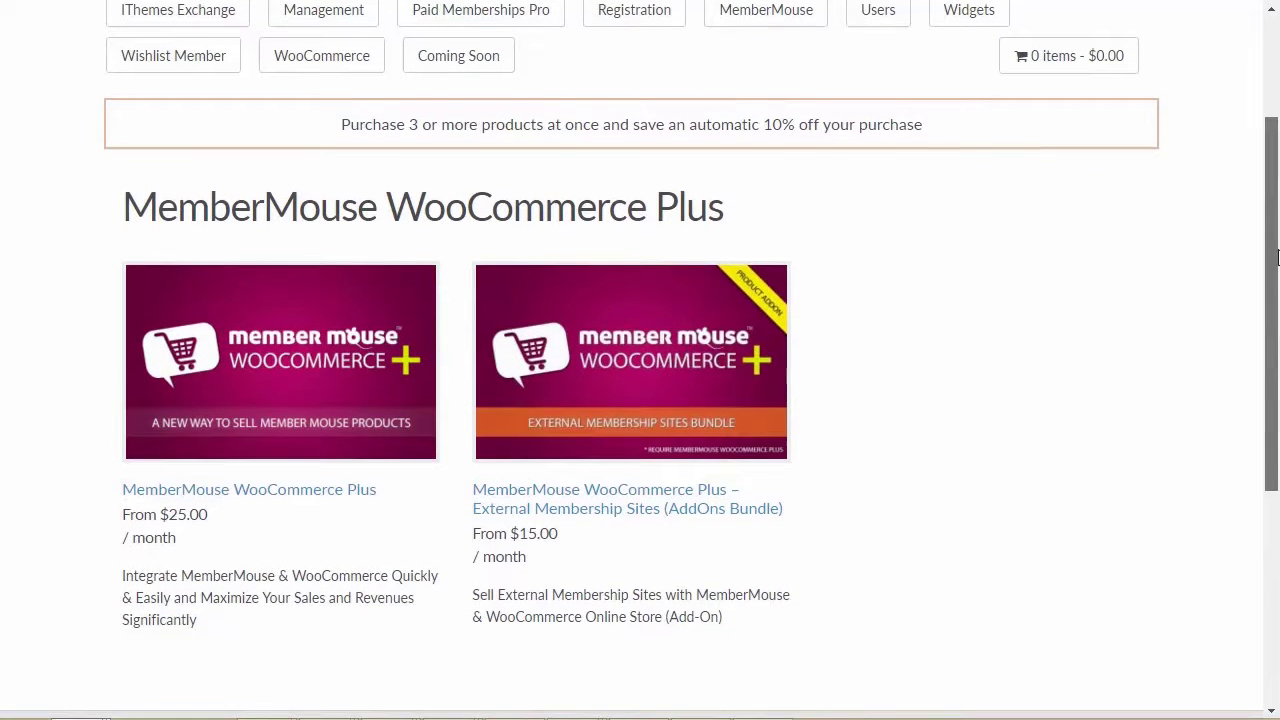